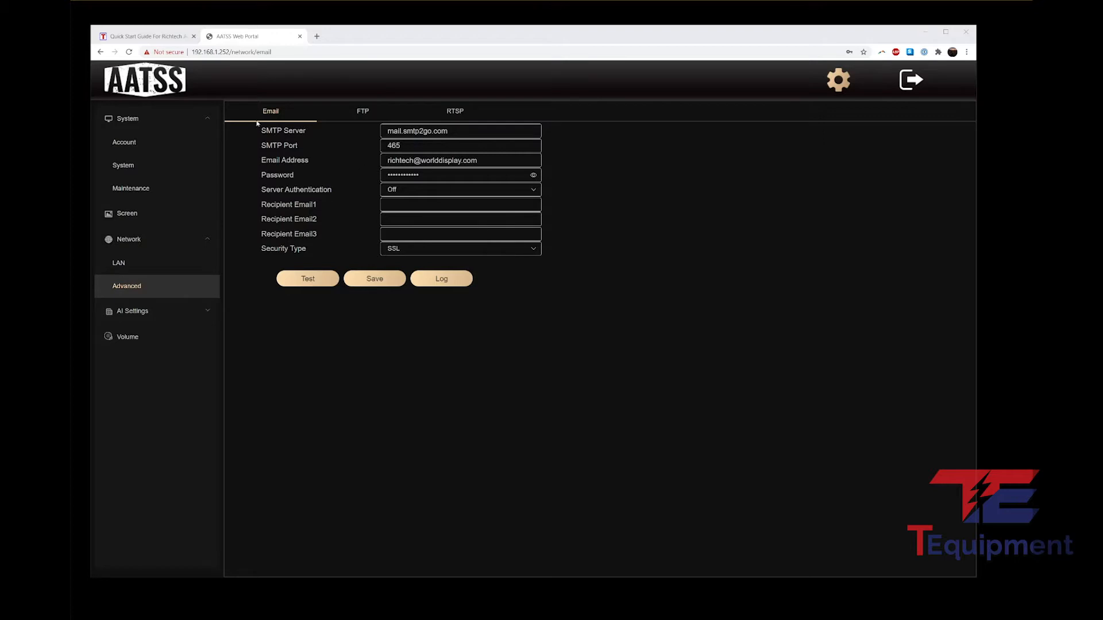
Step: Bring up the Richtech AATSS-V2 Pro Quick Start Guide and skim its video sections, returning to the top
click(148, 36)
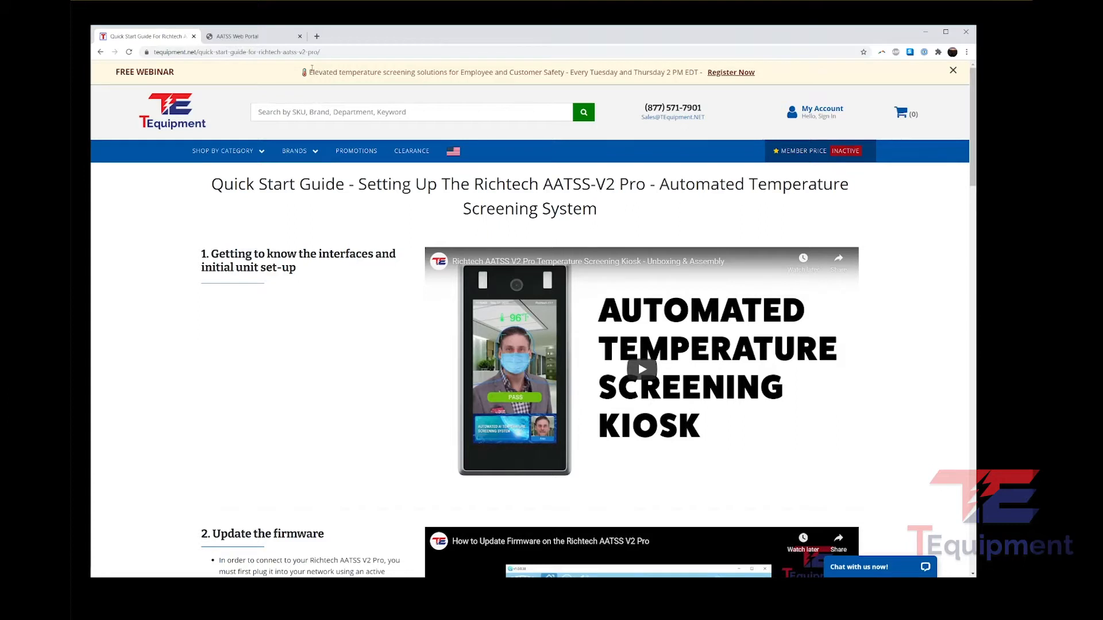
scroll(389, 239, down, 4)
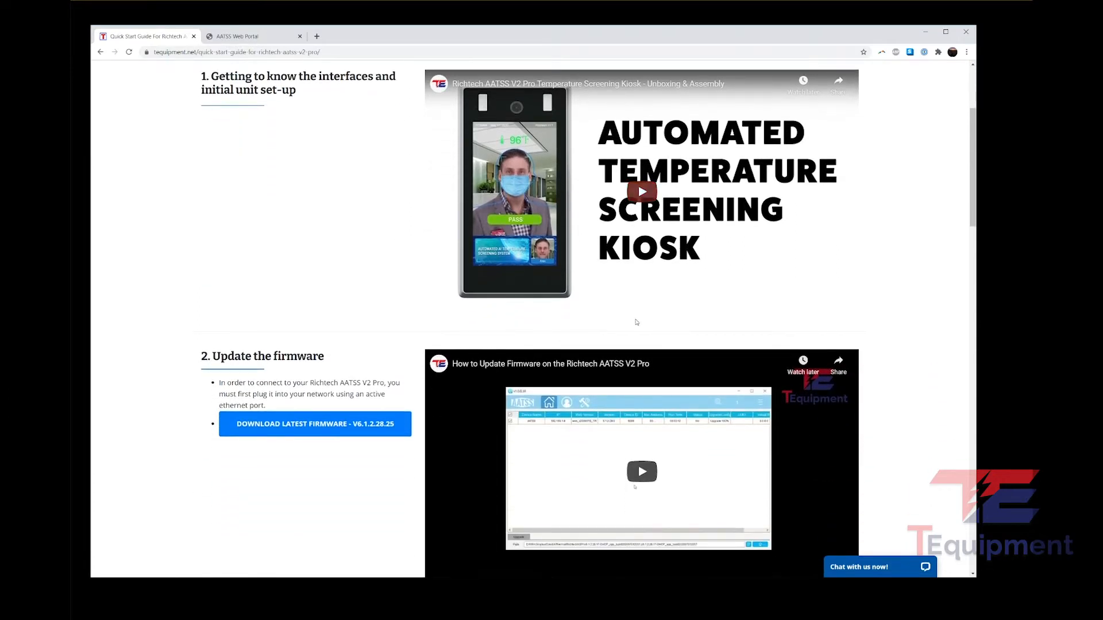
scroll(357, 297, down, 6)
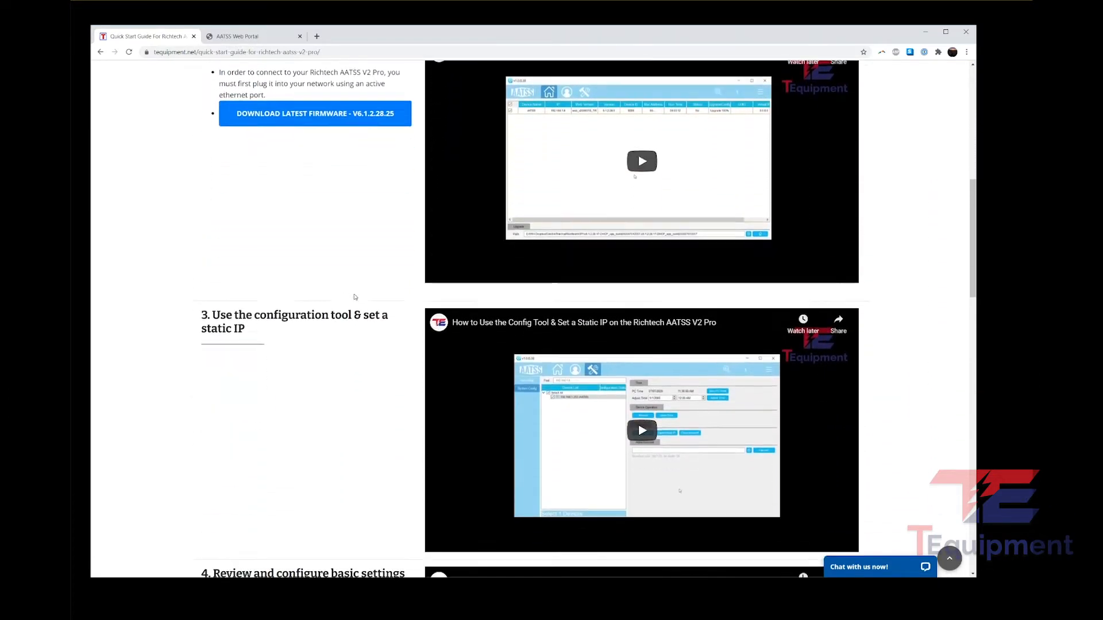
scroll(355, 296, down, 1)
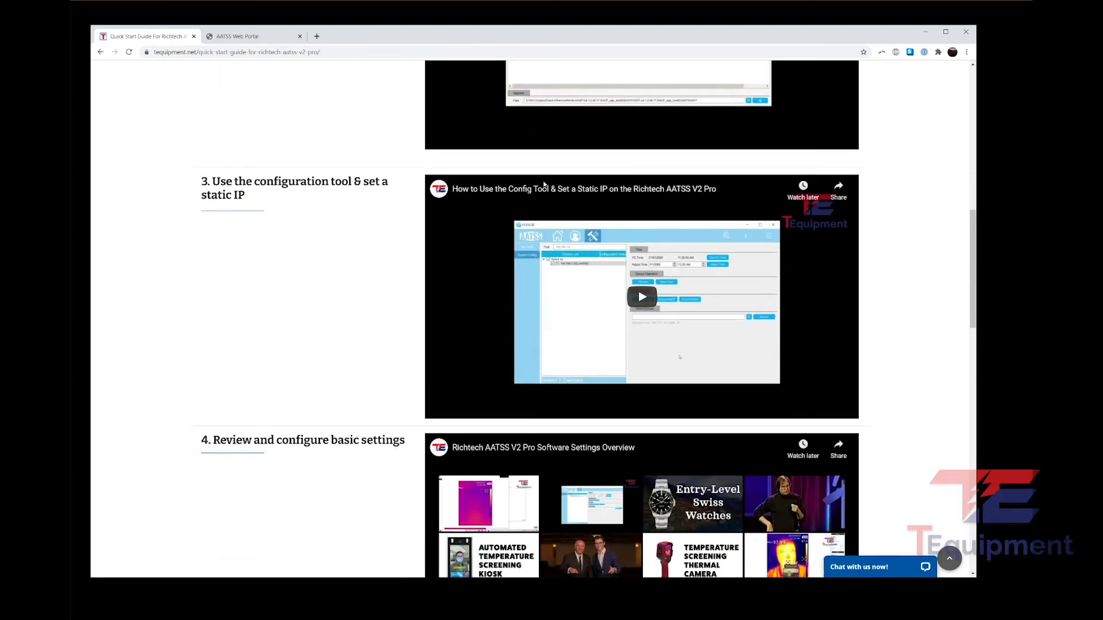
scroll(569, 246, down, 2)
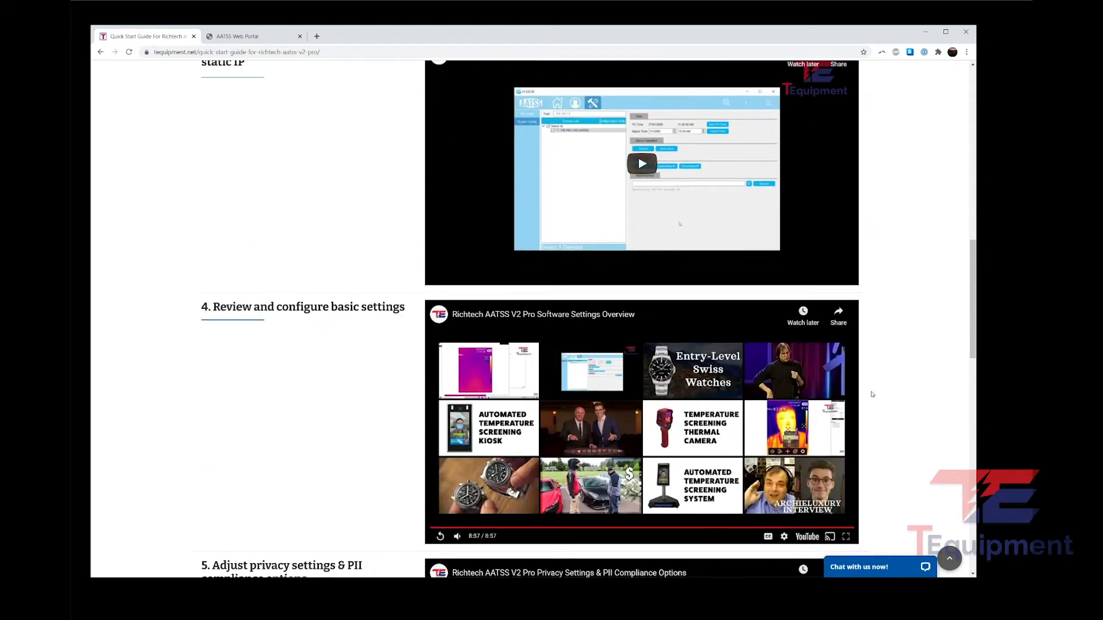
scroll(390, 373, down, 7)
scroll(378, 386, up, 6)
scroll(378, 383, up, 15)
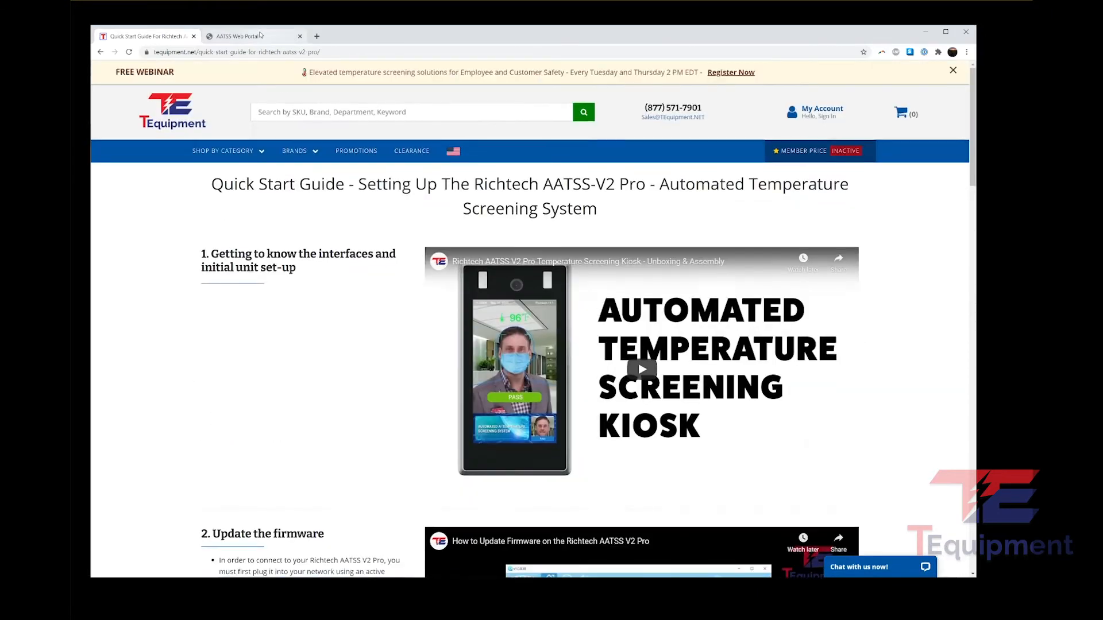
Step: Log out of the AATSS portal and log back in with the administrator username and password
click(259, 36)
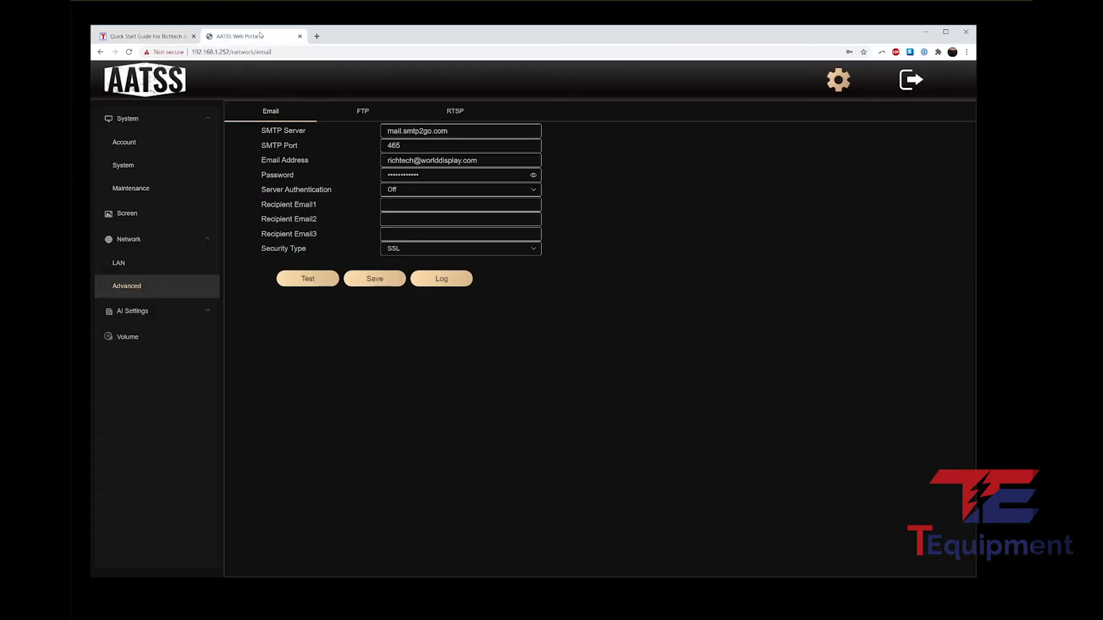
click(910, 79)
click(525, 267)
text(admin)
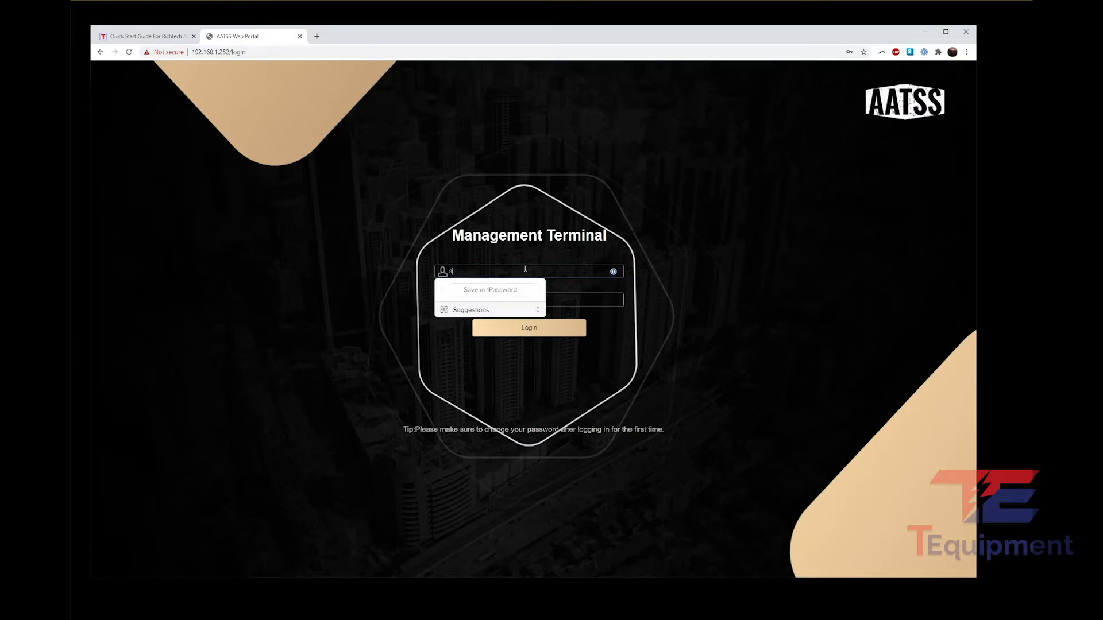
key(Tab)
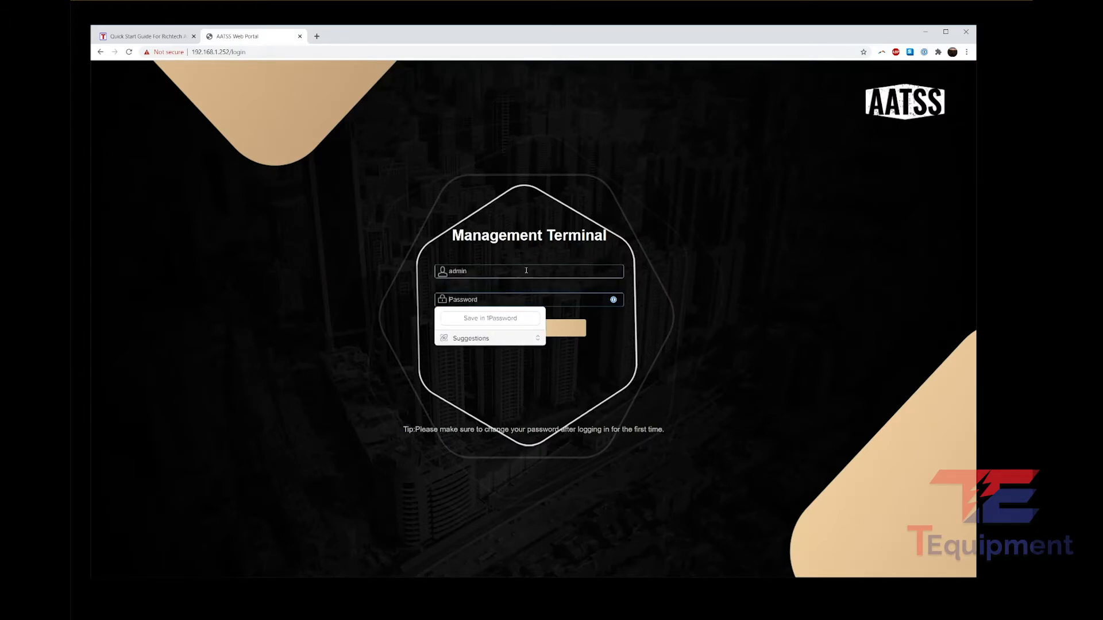
text(admin)
click(532, 326)
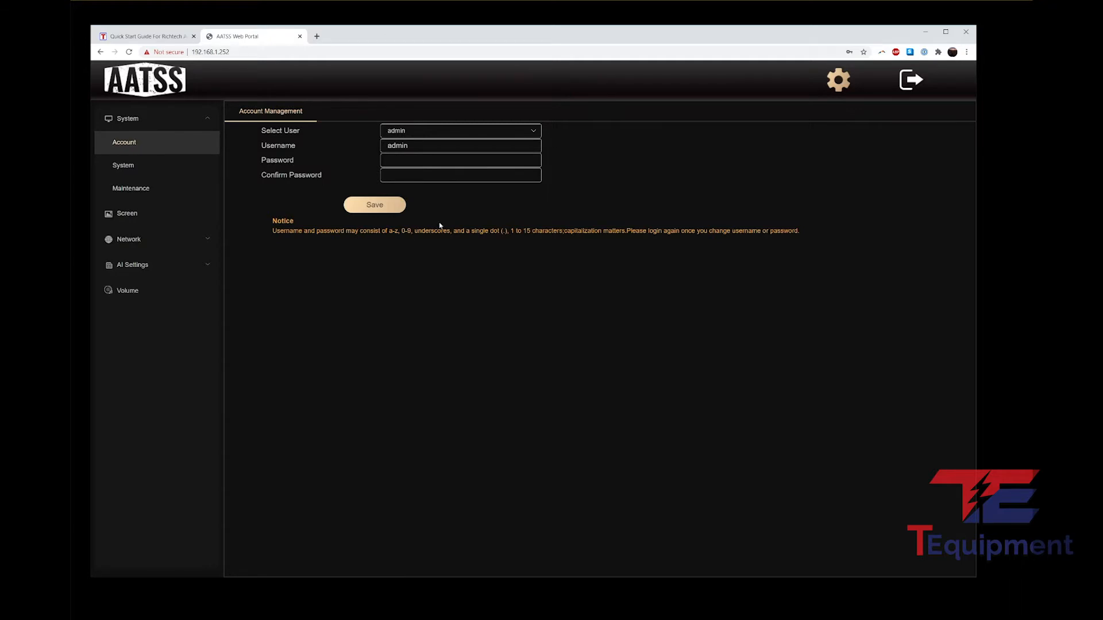
Step: Navigate through the settings menu to Network > Advanced email settings
click(157, 192)
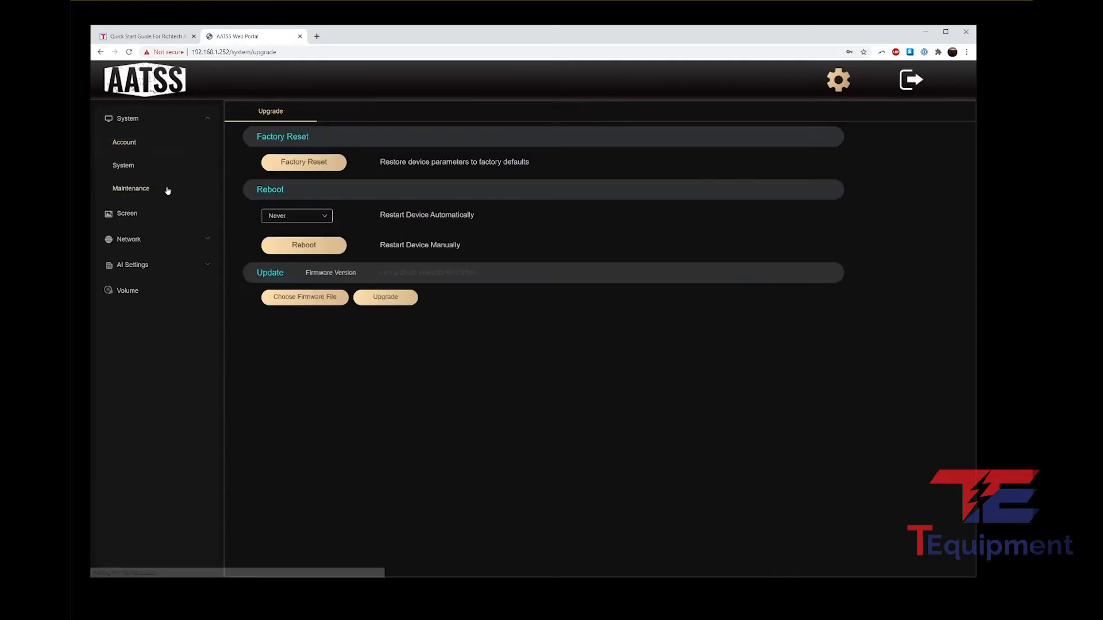
click(140, 215)
click(140, 238)
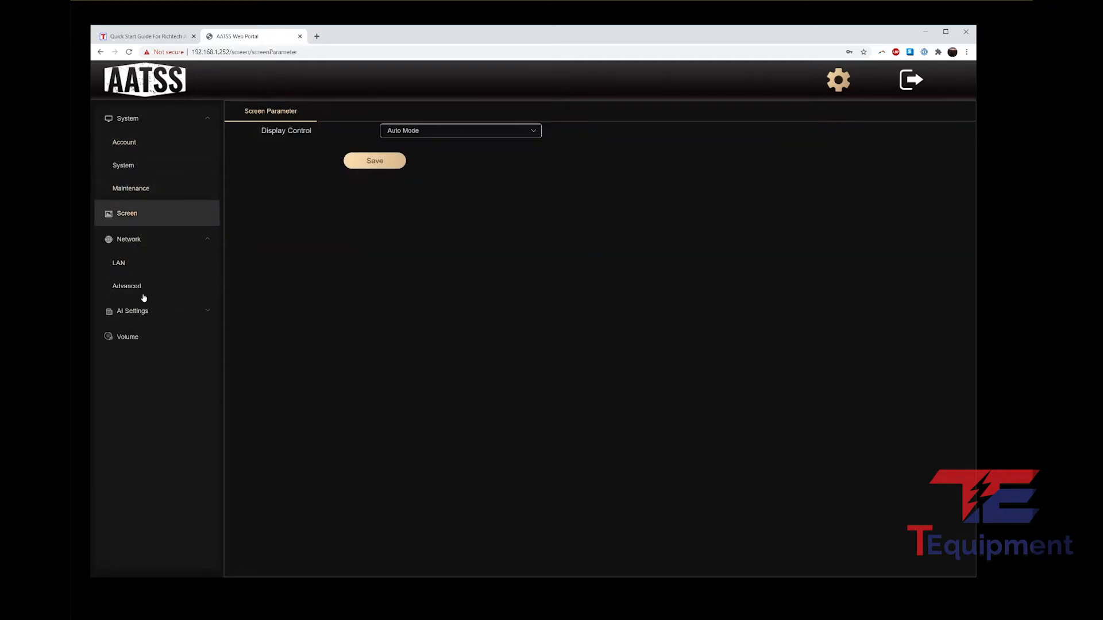
click(139, 289)
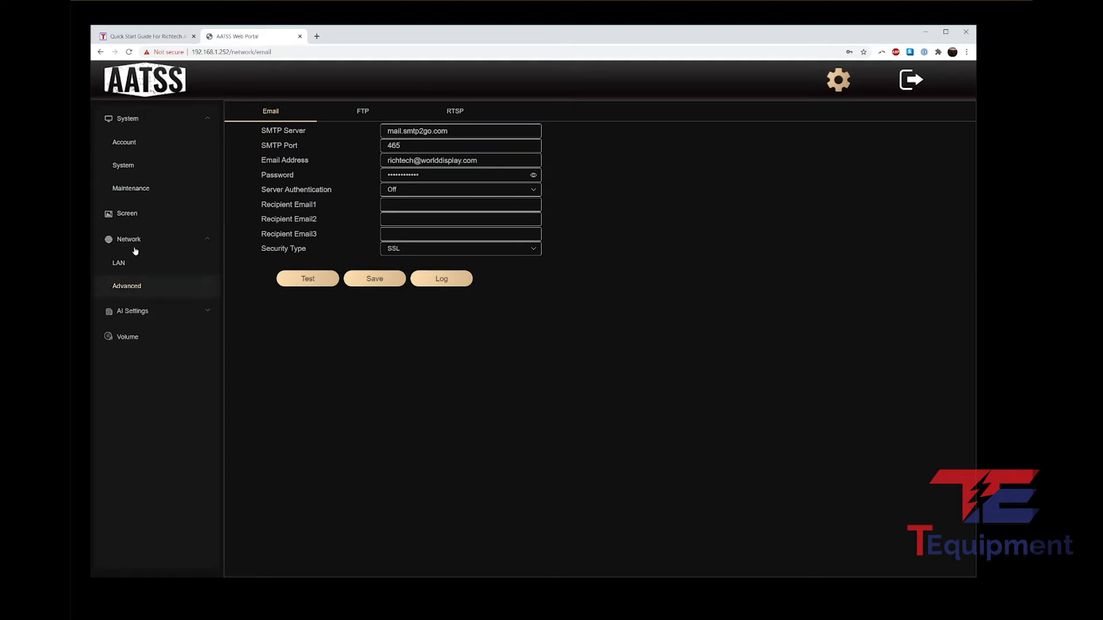
Step: Leave server authentication Off and enter the first recipient's e-mail address
click(144, 290)
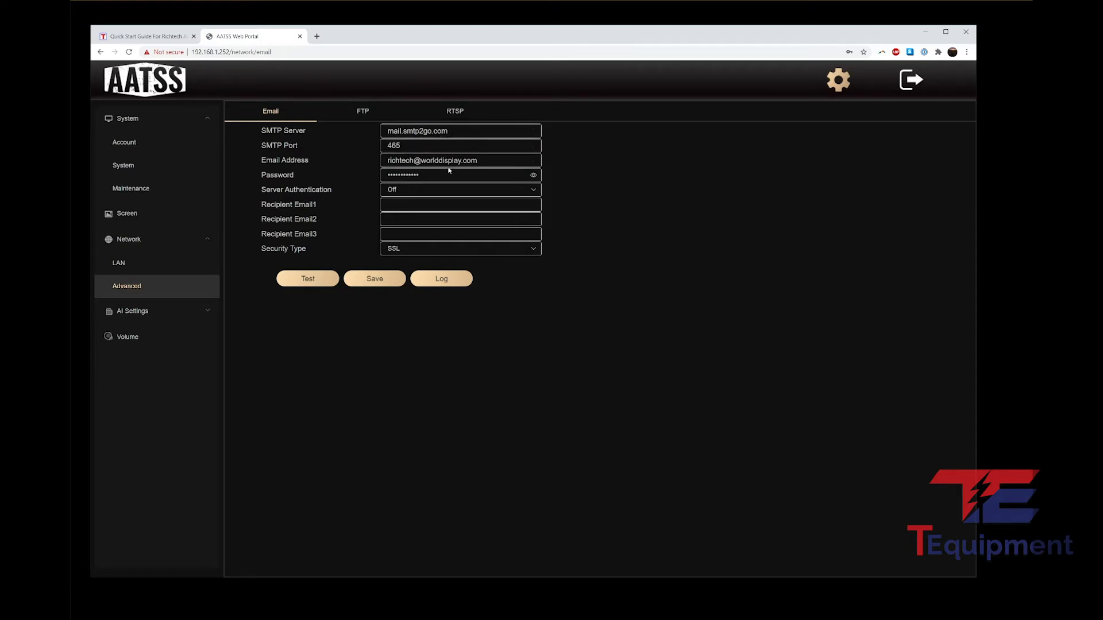
click(419, 191)
click(644, 202)
click(405, 206)
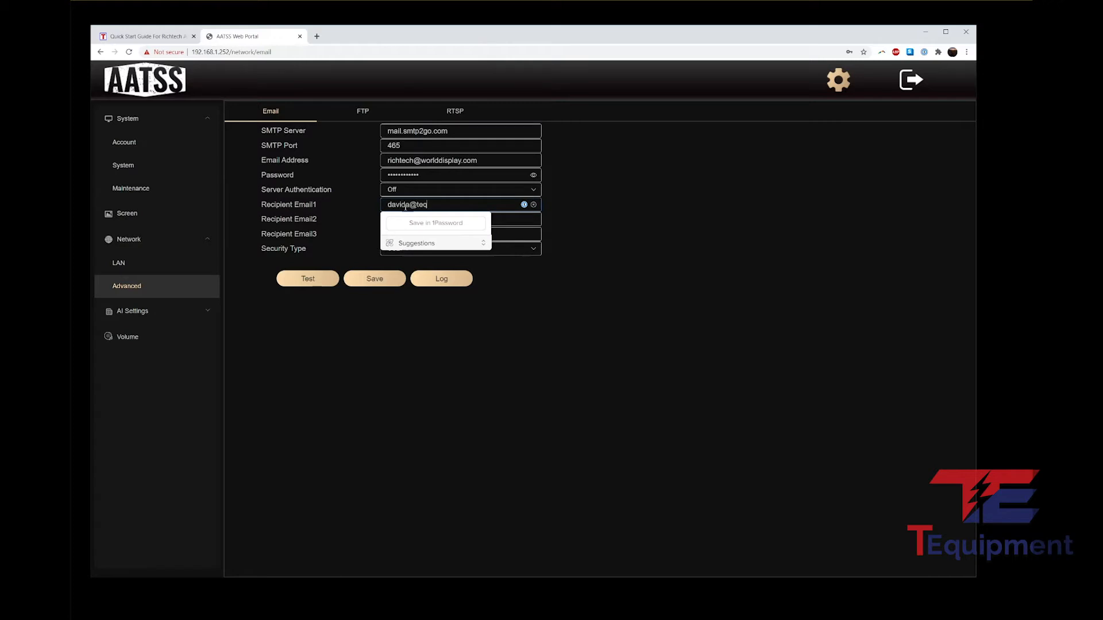
click(569, 217)
click(470, 221)
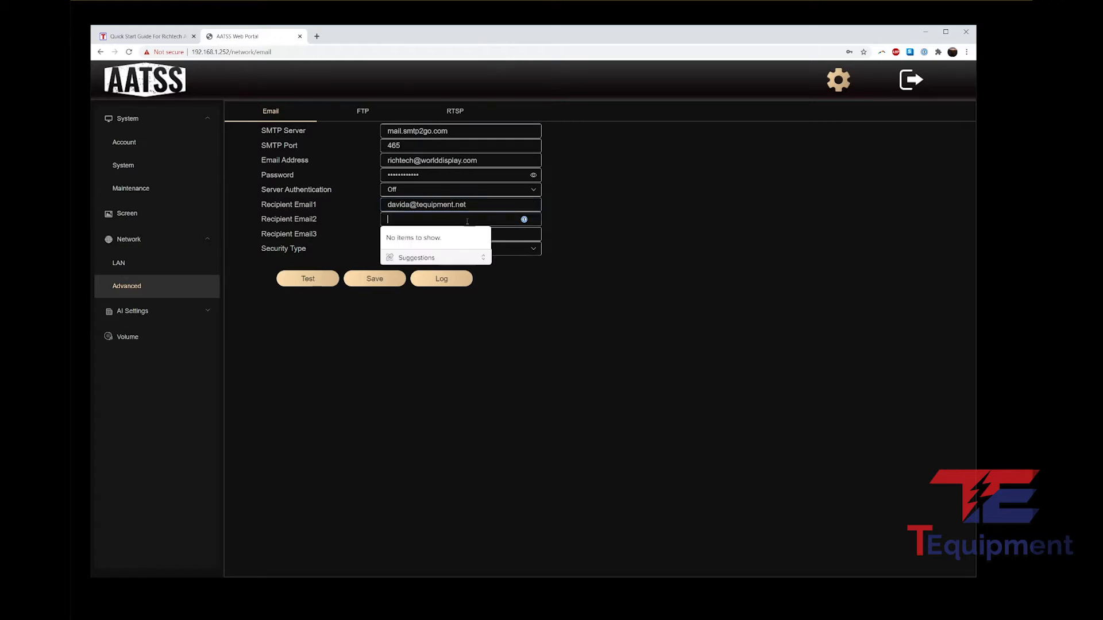
click(503, 234)
click(626, 252)
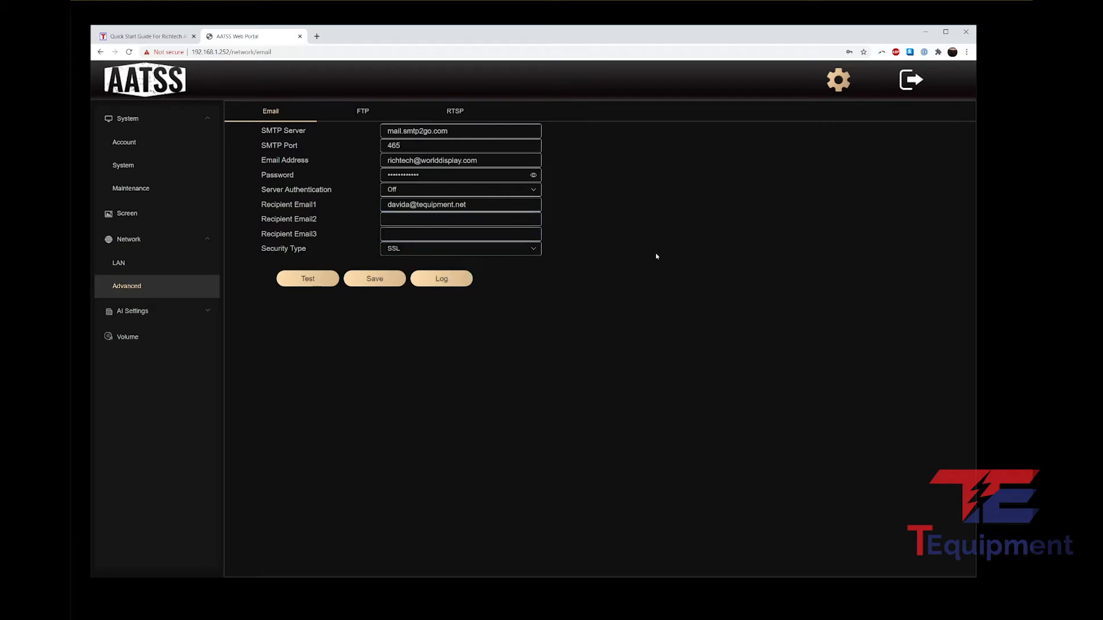
Step: Re-enter the first recipient's address, save the email settings and send a test
triple_click(474, 206)
key(BackSpace)
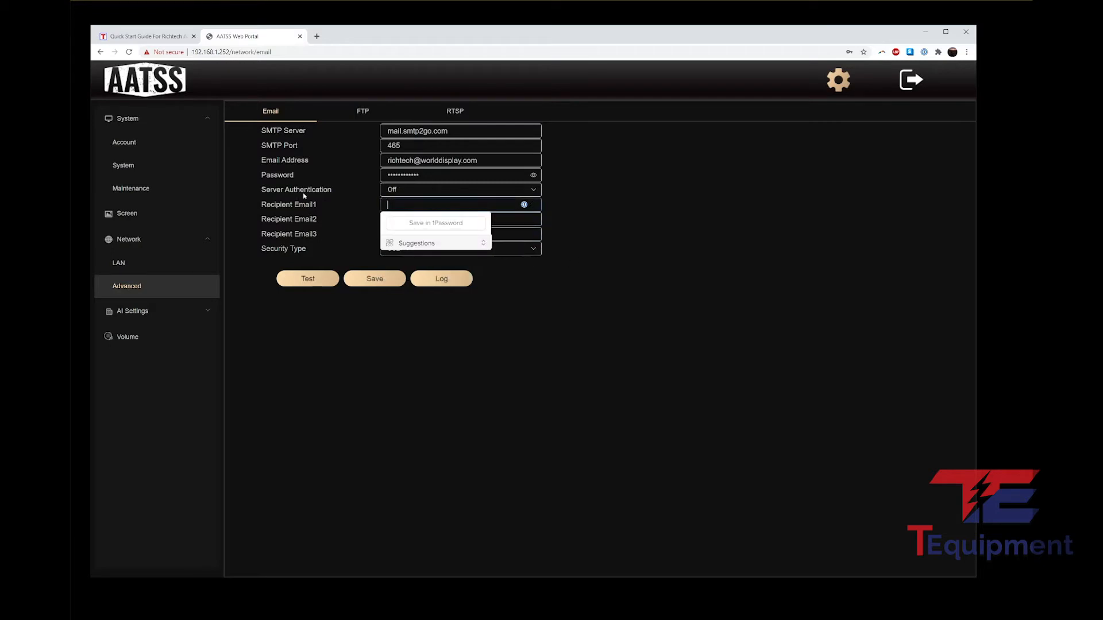
click(448, 262)
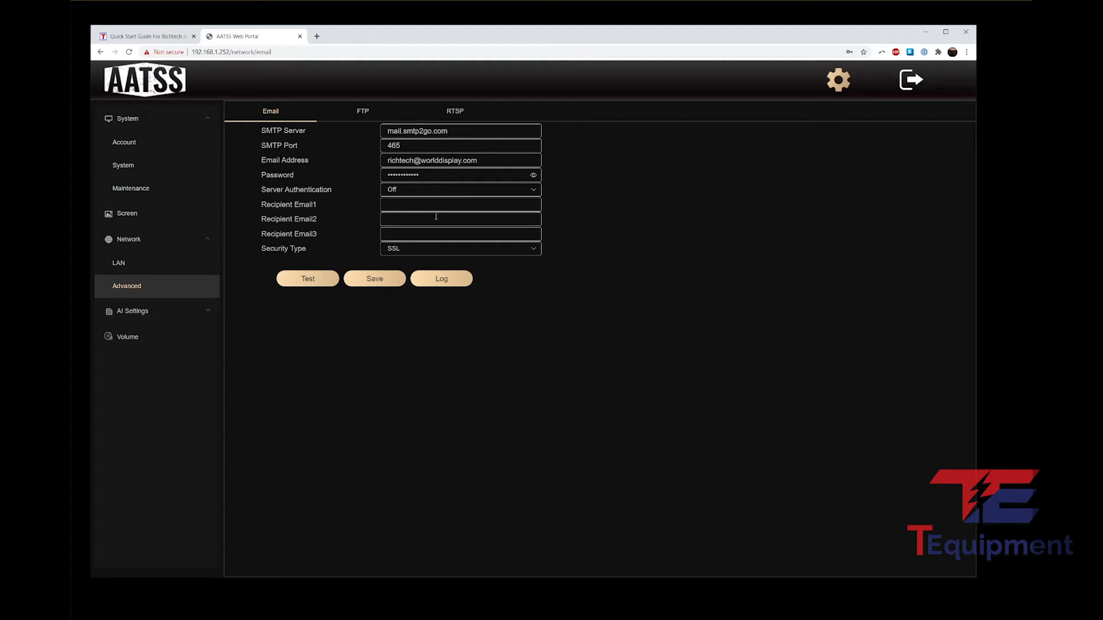
click(422, 204)
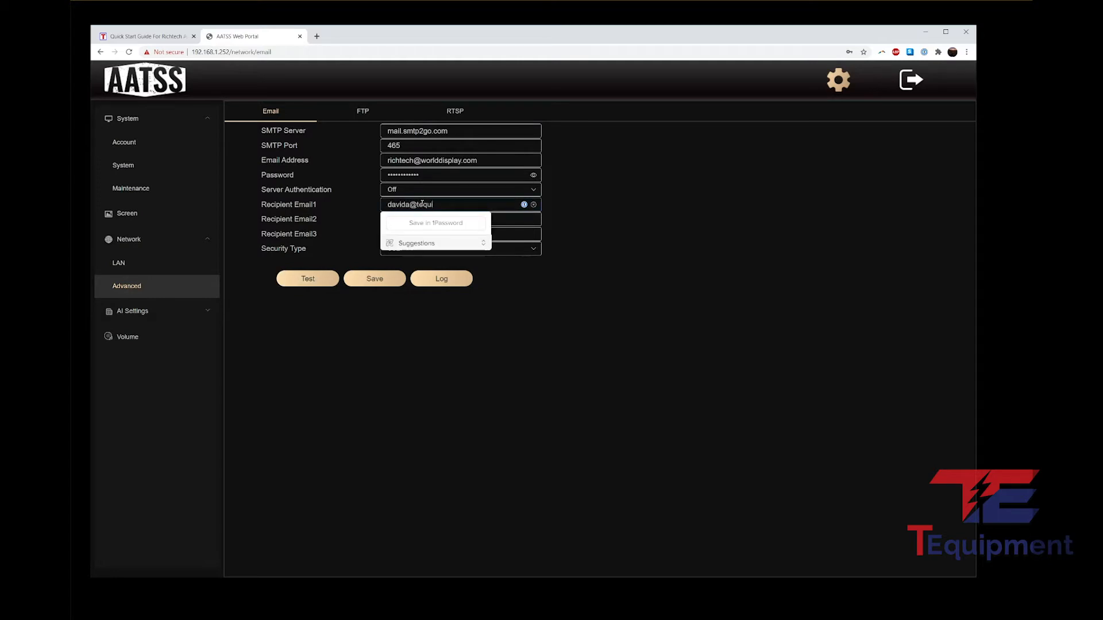
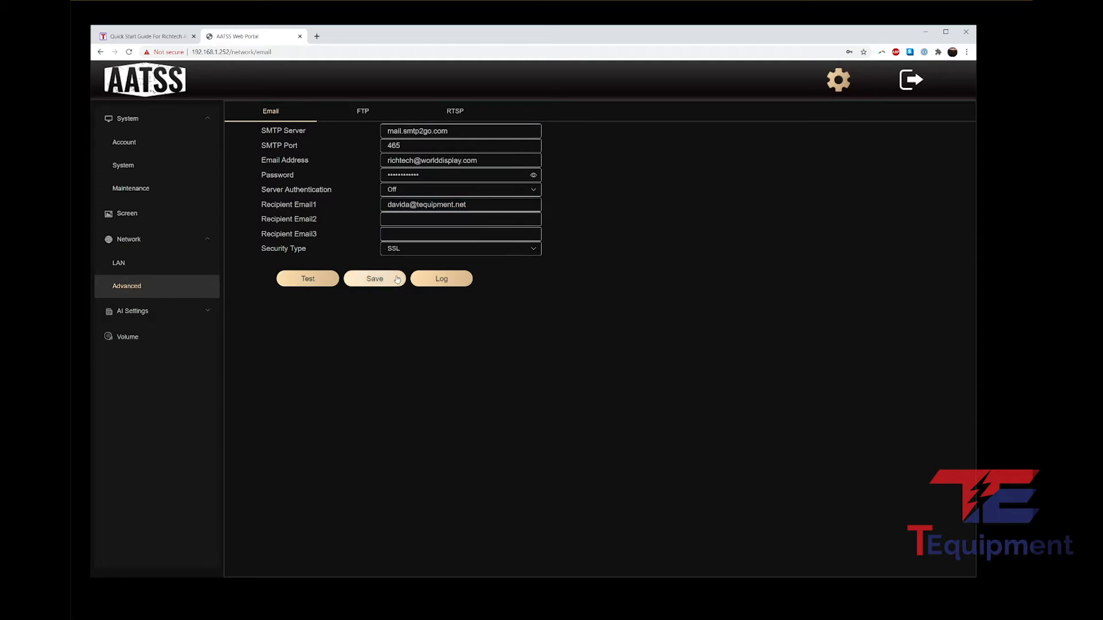
click(384, 281)
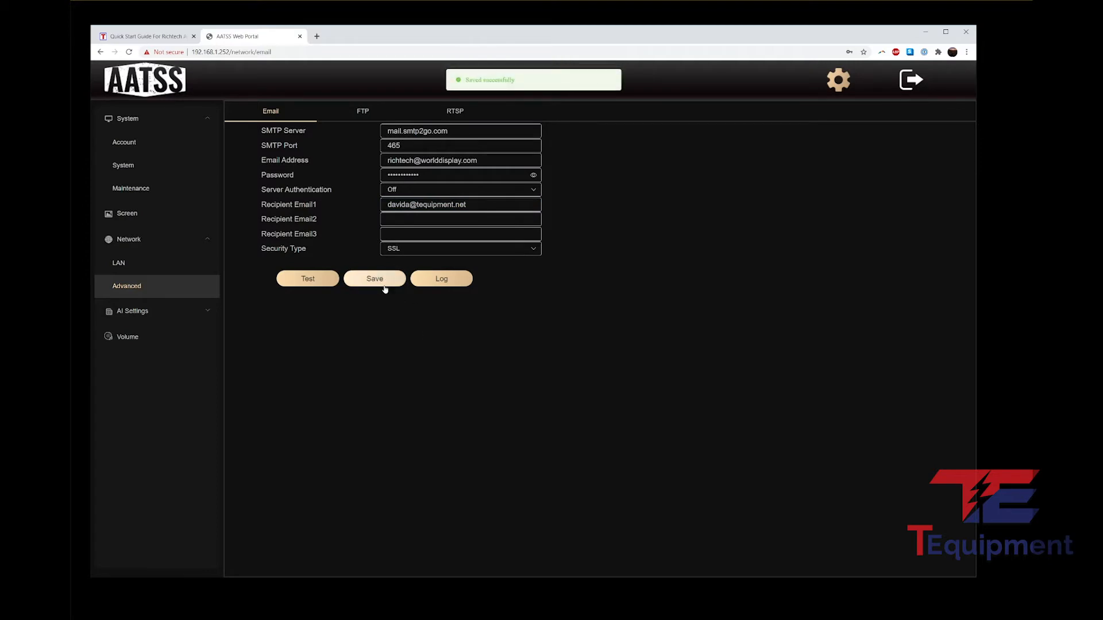
click(317, 282)
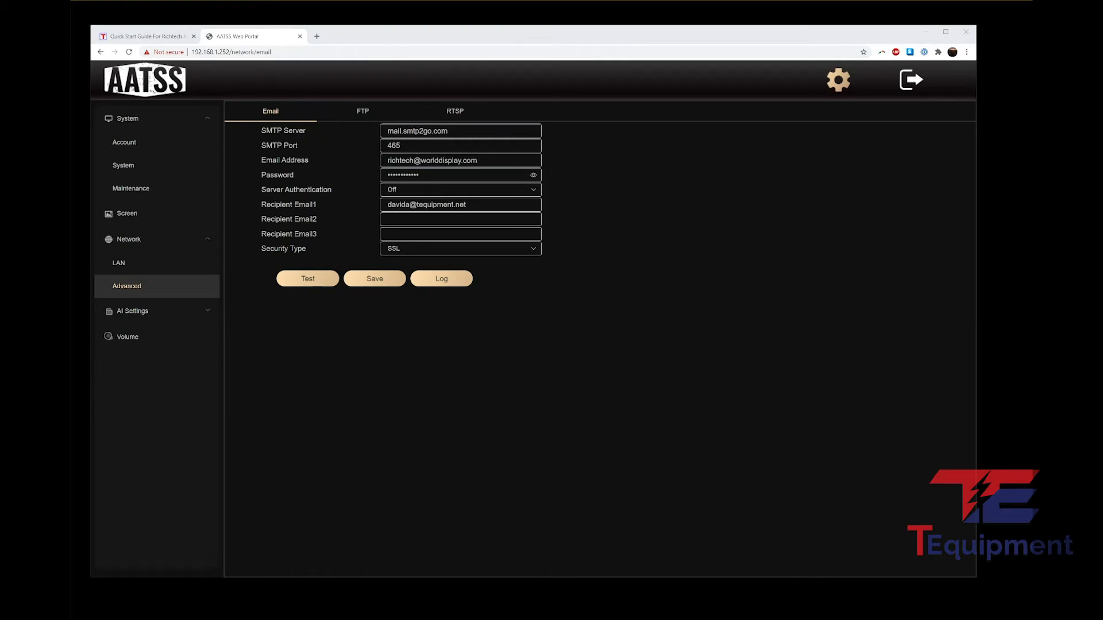
Step: Replace the SMTP server address with secure.emailsrvr.com
double_click(393, 132)
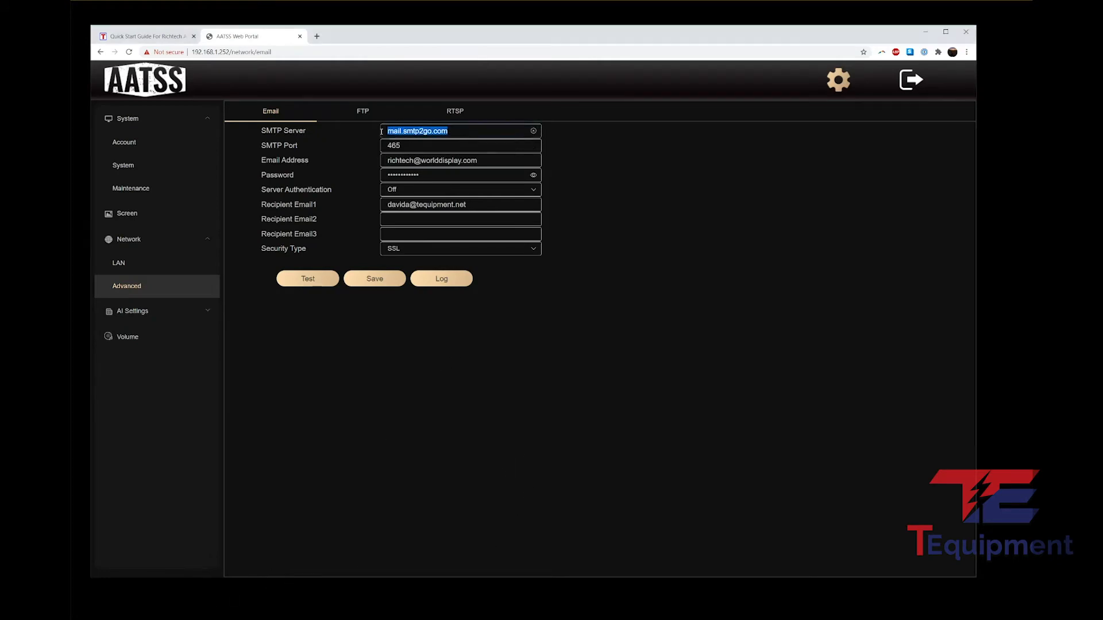
click(445, 136)
drag(483, 162, 420, 162)
click(584, 179)
drag(459, 131, 364, 139)
text(secure.emailsrvr.com)
Step: Enter the new sender e-mail address and its account password
key(Tab)
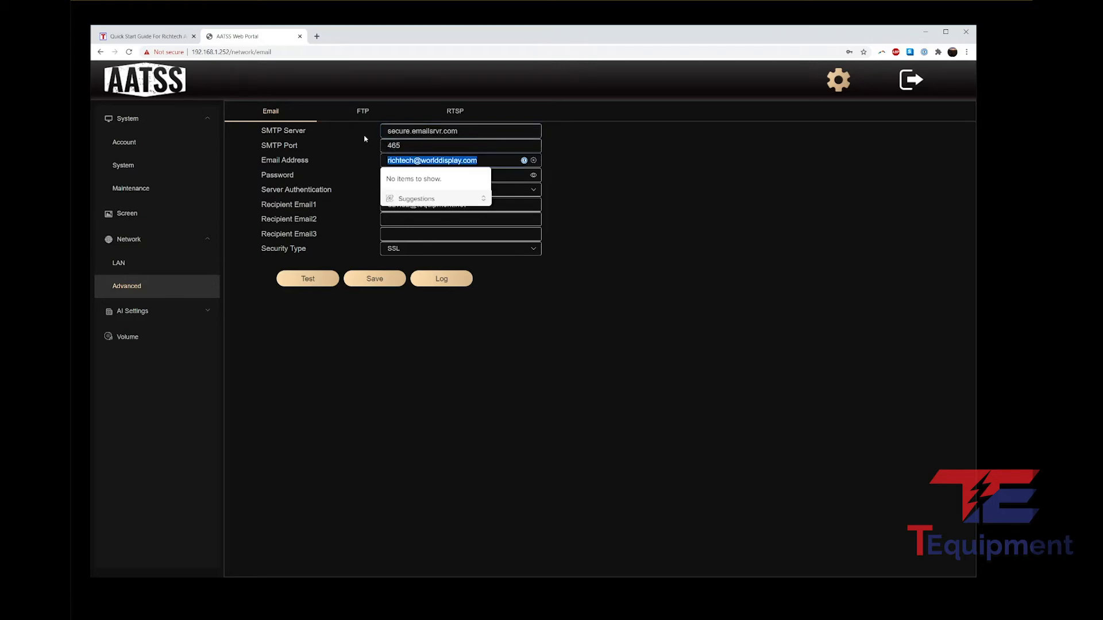
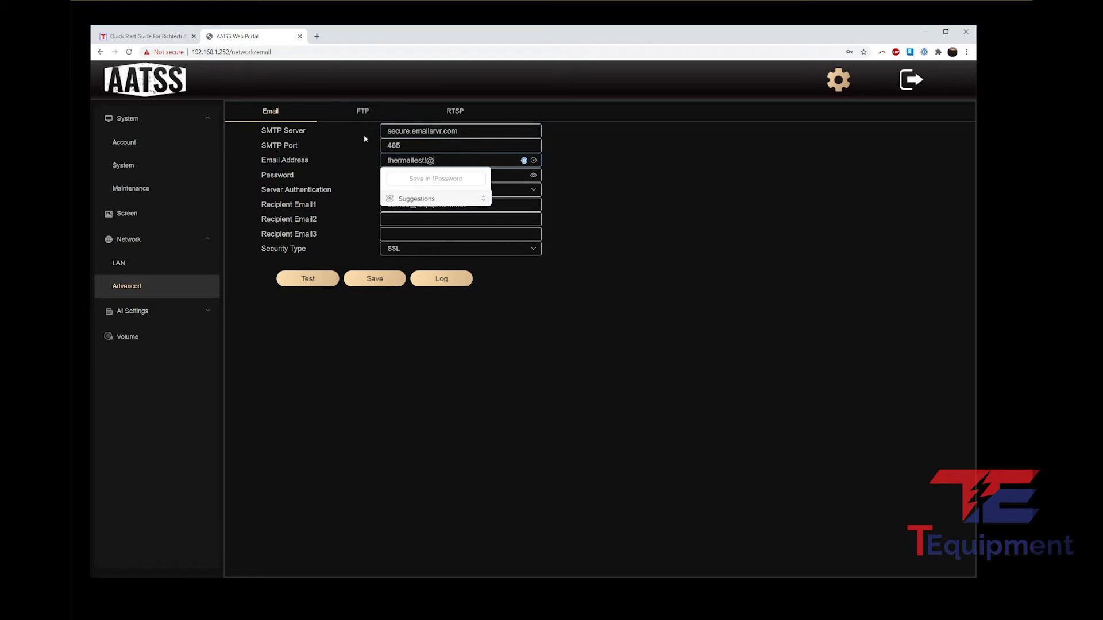
key(Tab)
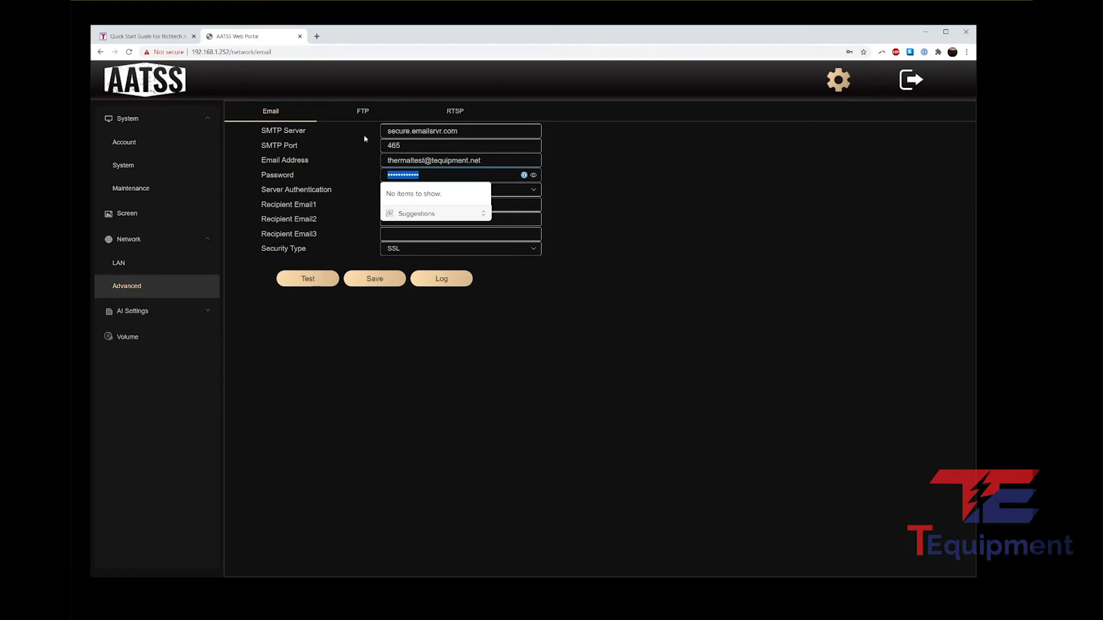
text(********)
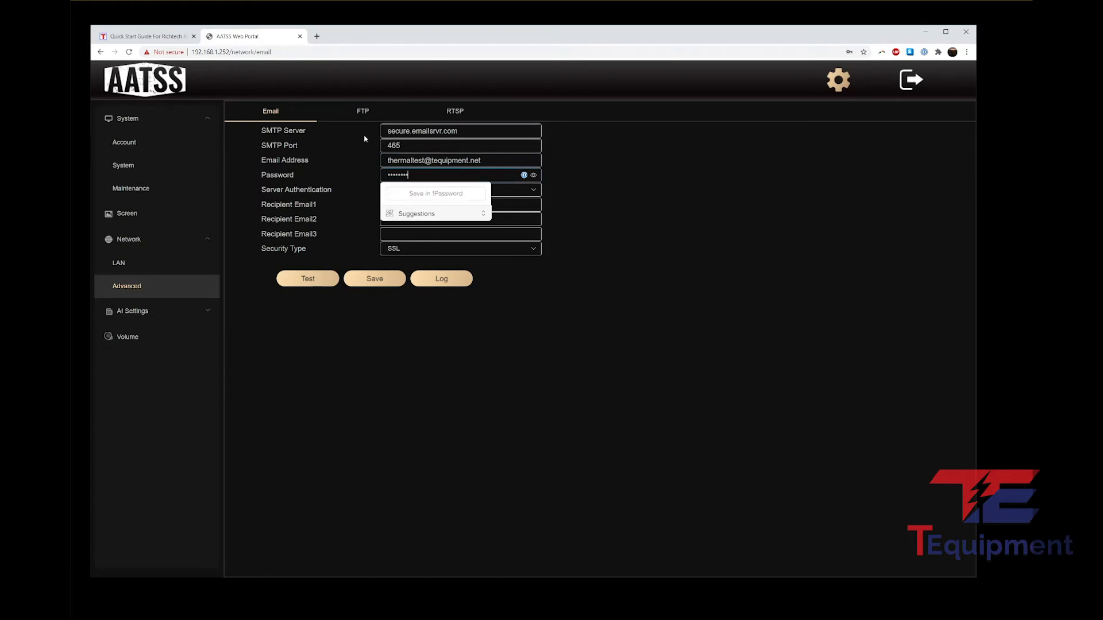
click(558, 139)
Step: Turn Server Authentication On, save the settings and send a test notification
click(443, 189)
click(419, 229)
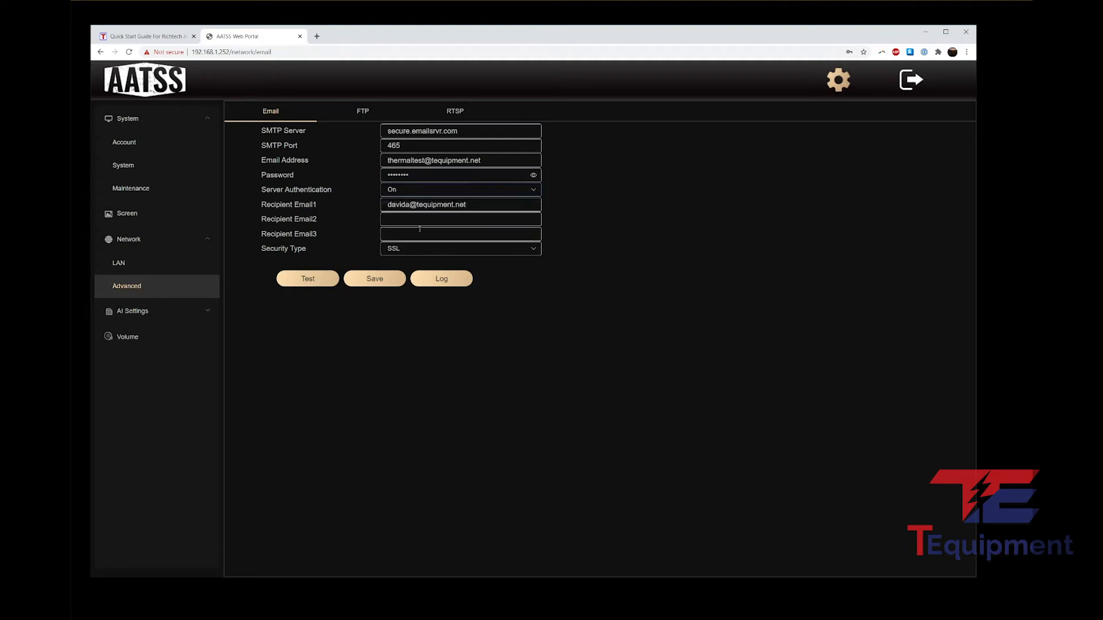
click(481, 205)
click(630, 271)
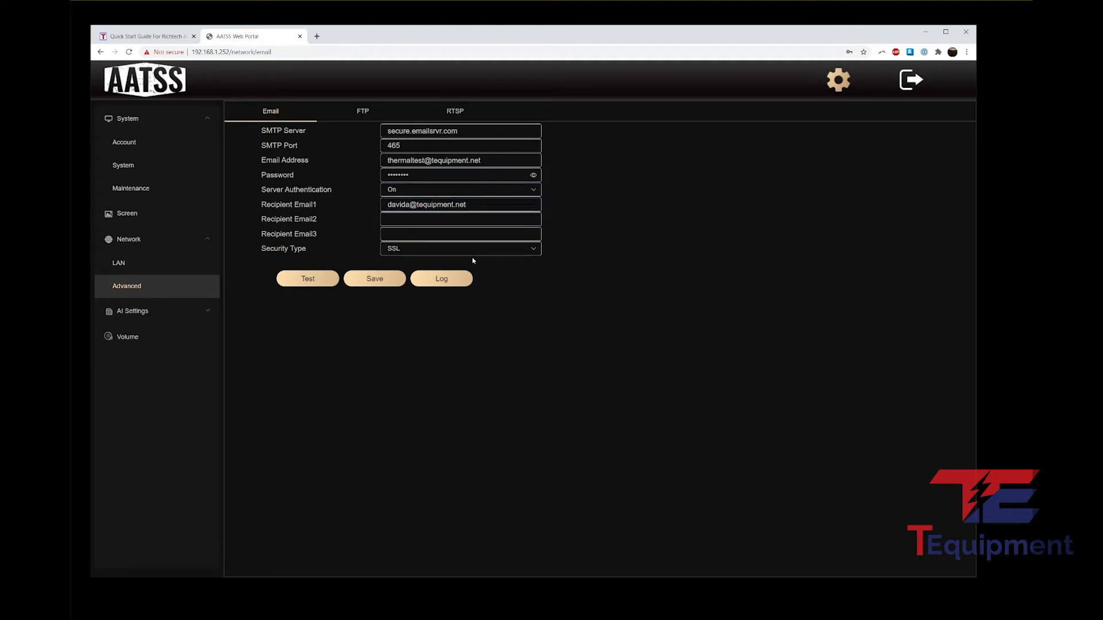
click(361, 283)
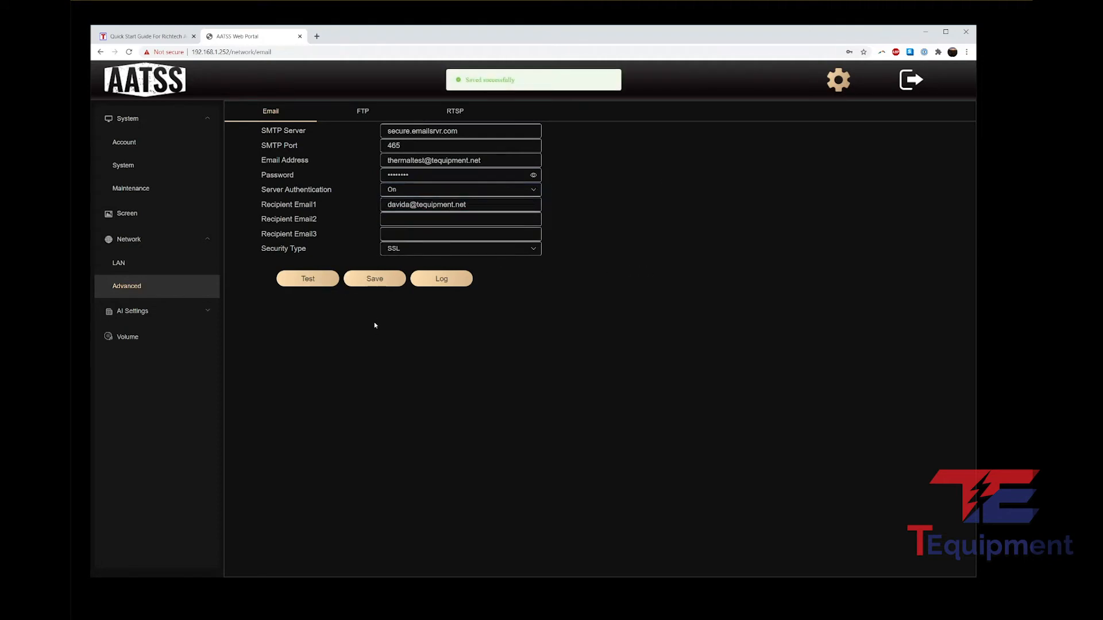
click(319, 285)
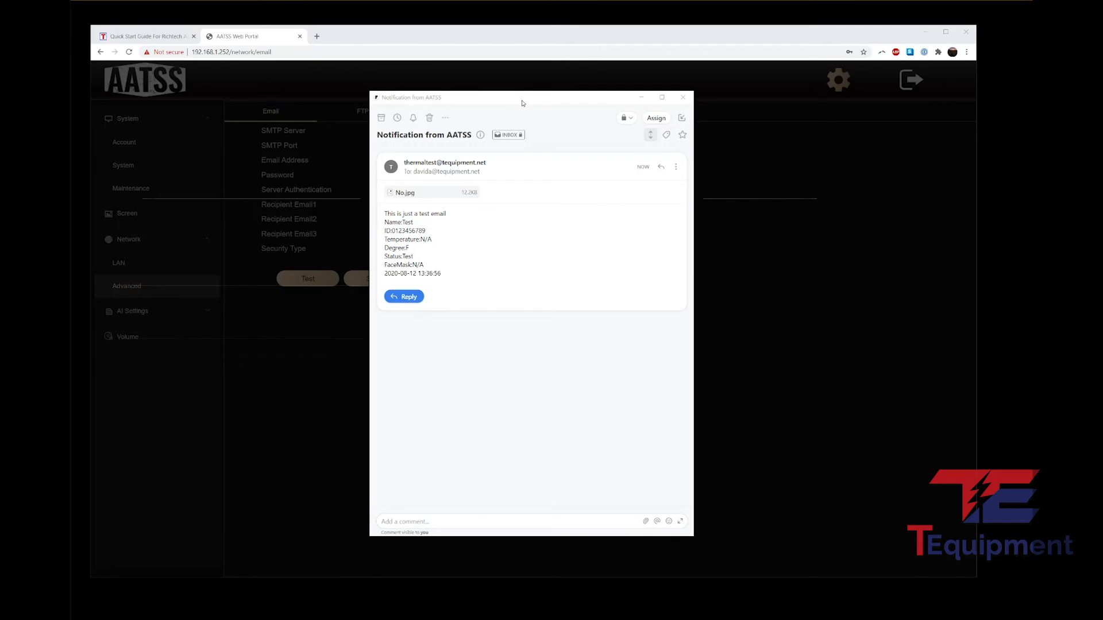
Step: Review the test email's details and its No.jpg attachment, then close both
drag(522, 102, 645, 105)
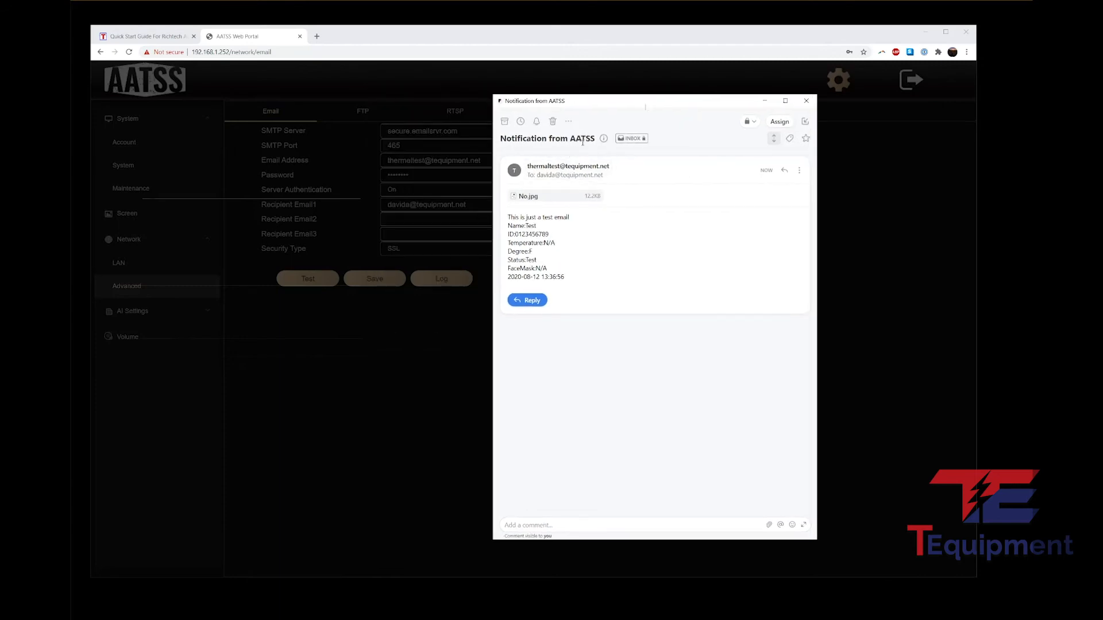
drag(560, 277, 506, 223)
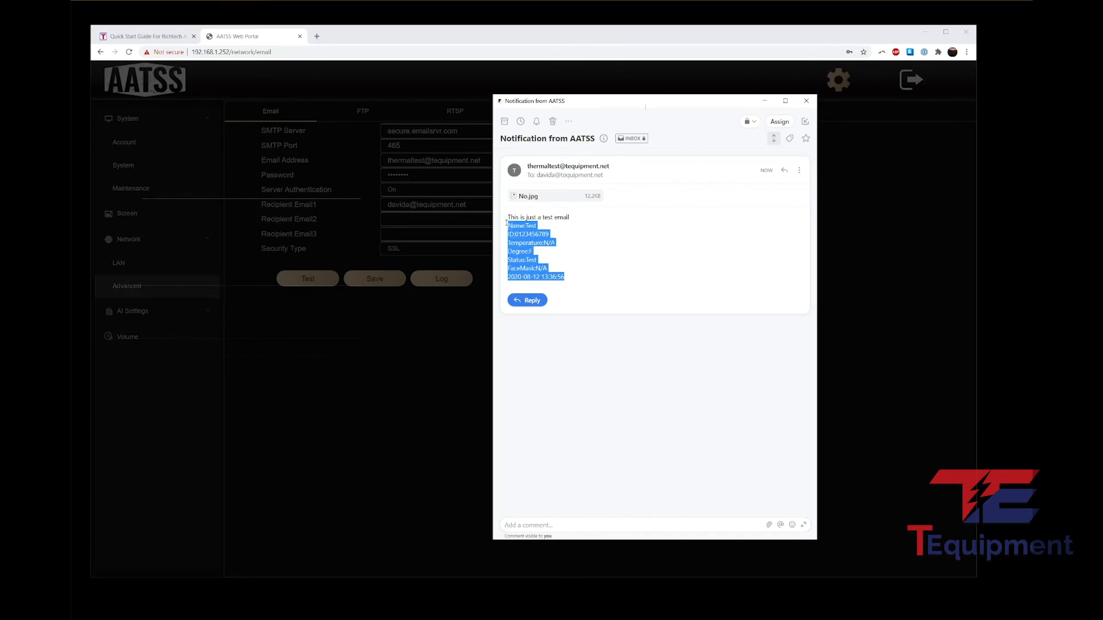
click(537, 222)
click(559, 197)
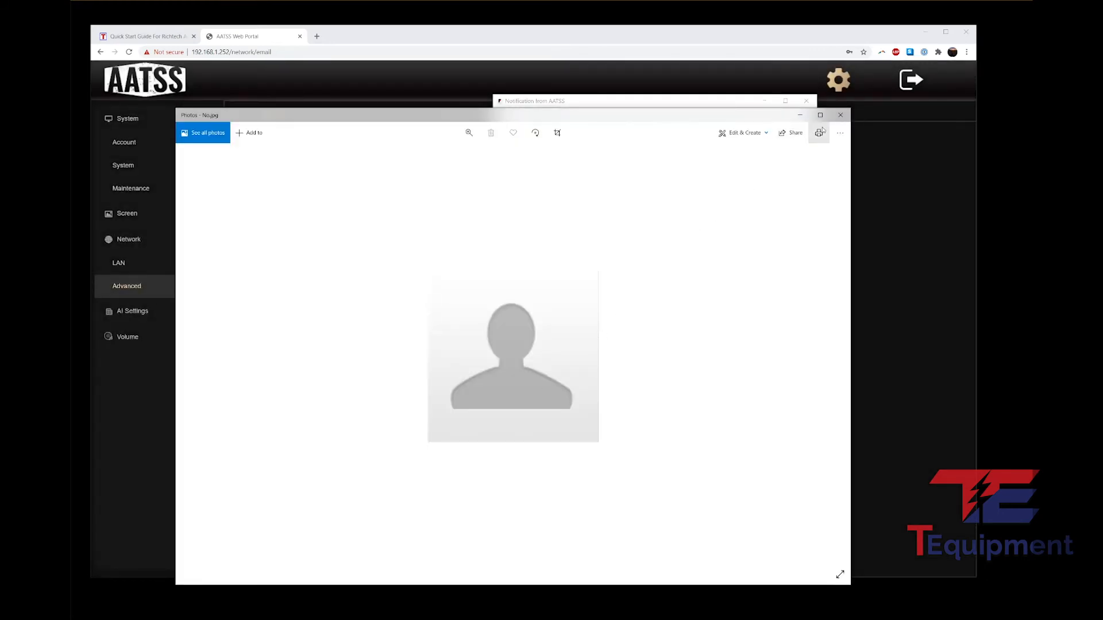
click(836, 116)
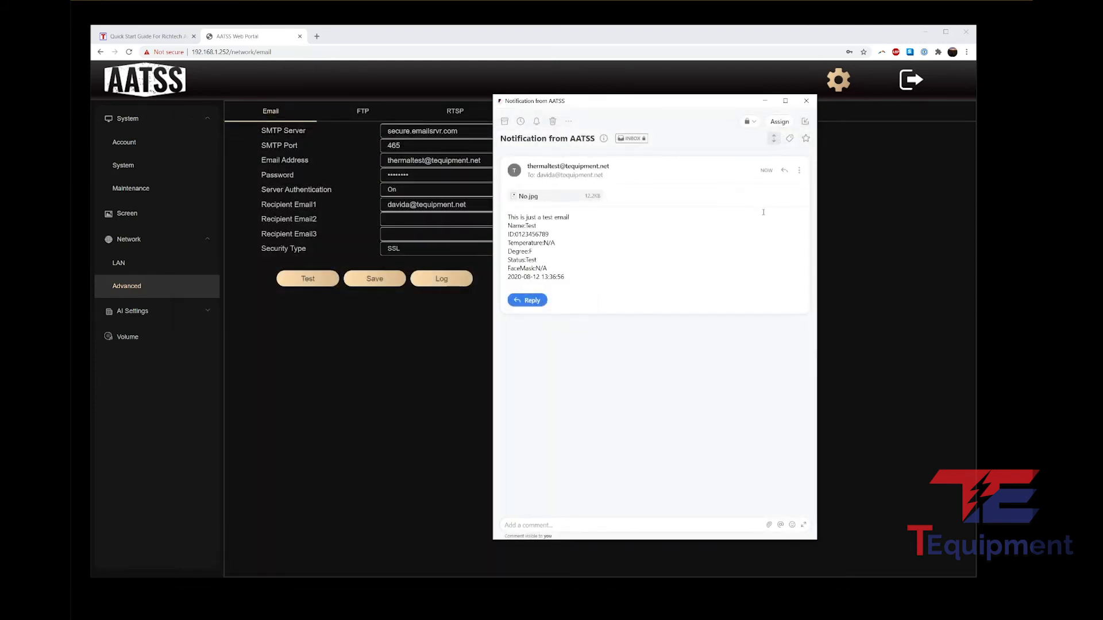
click(805, 101)
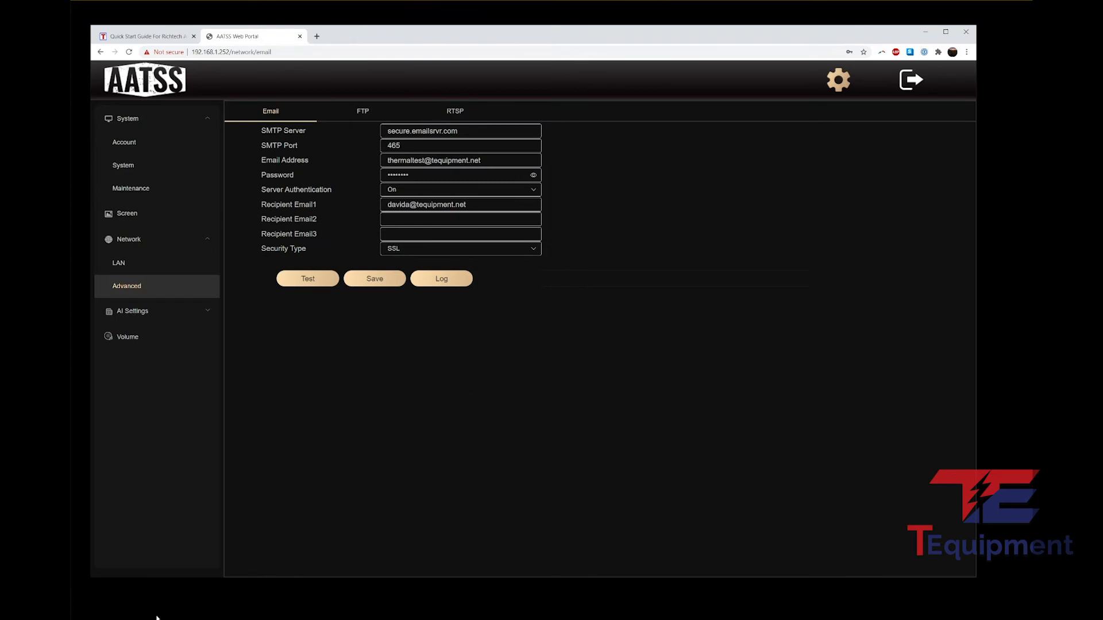
Step: Bring back the AATSS notification and highlight its Name, ID, Temperature N/A and 2020-08-12 timestamp lines
key(alt+Tab)
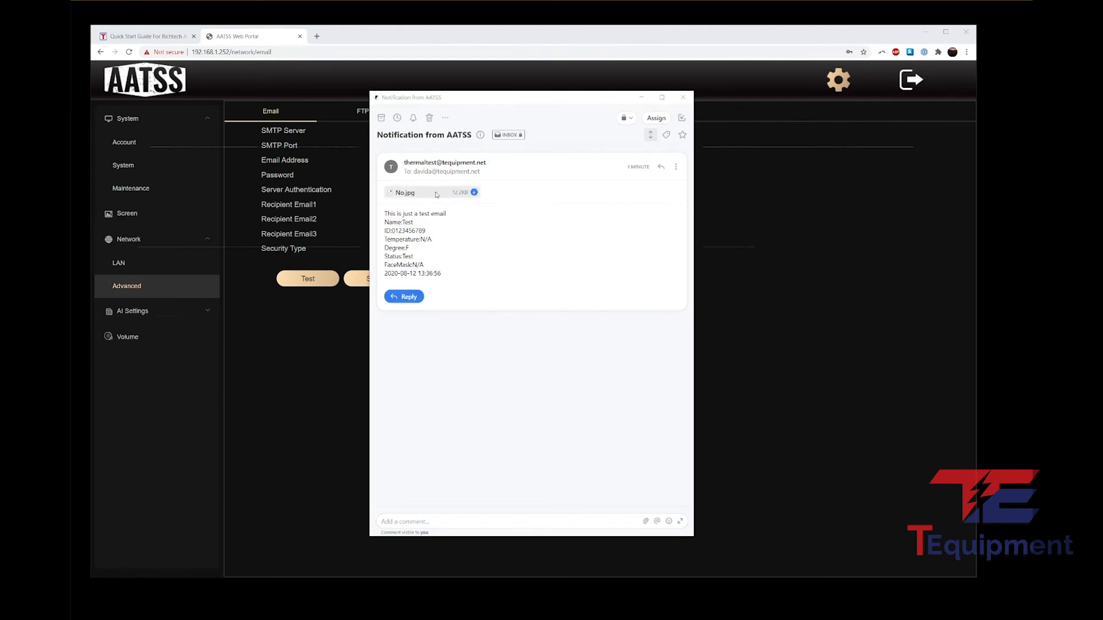
mouse_move(436, 200)
drag(385, 221, 430, 231)
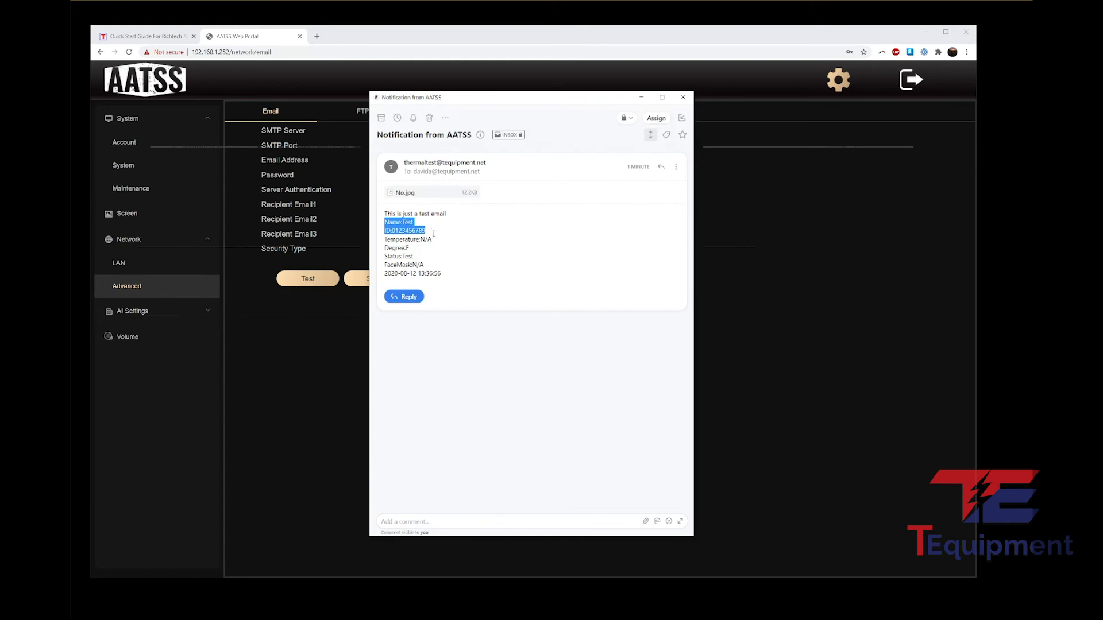
click(435, 239)
drag(430, 231, 381, 220)
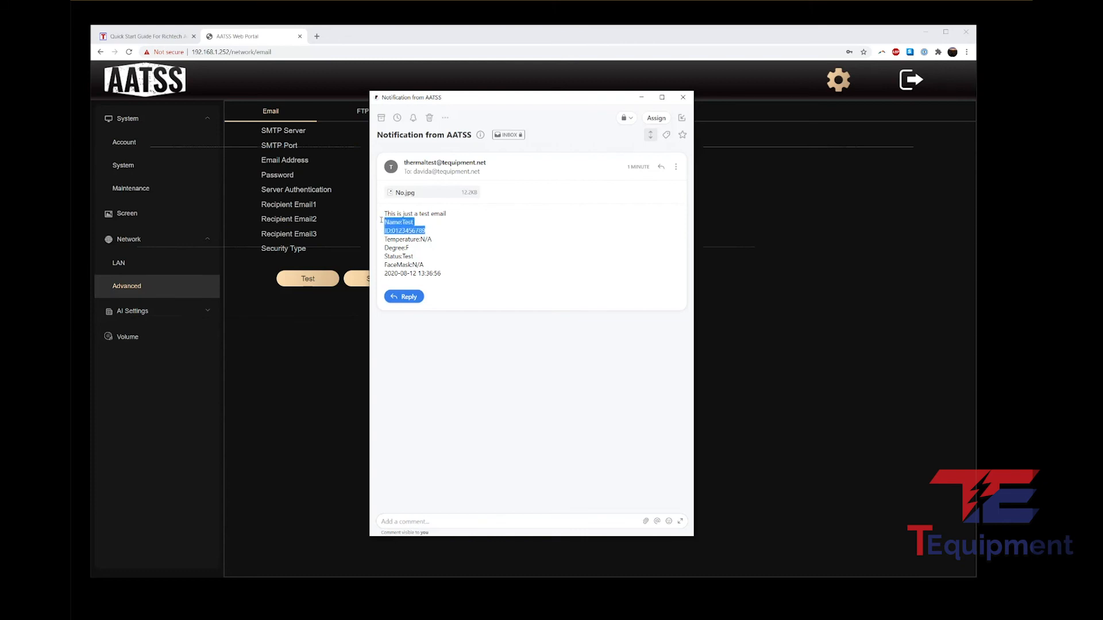
click(441, 239)
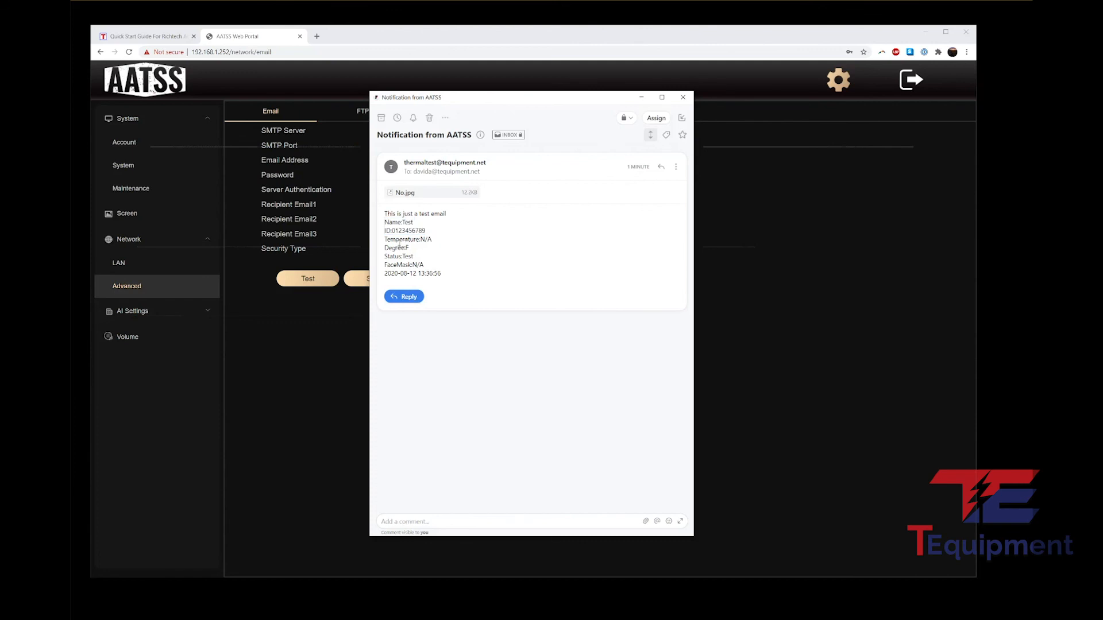
drag(427, 230, 390, 230)
drag(385, 238, 380, 261)
drag(443, 274, 376, 277)
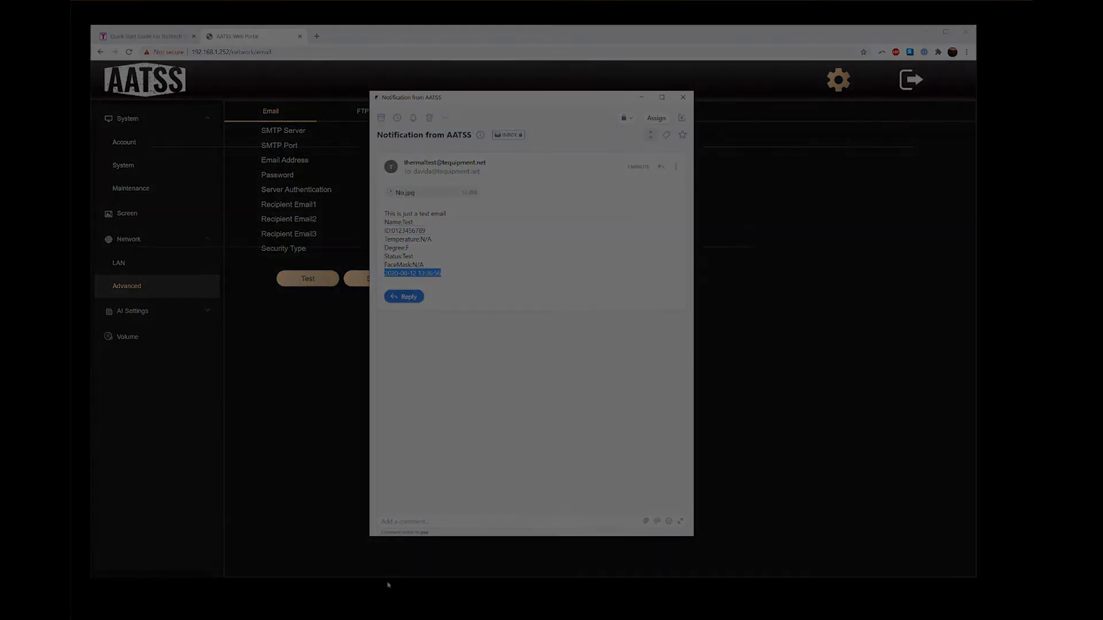